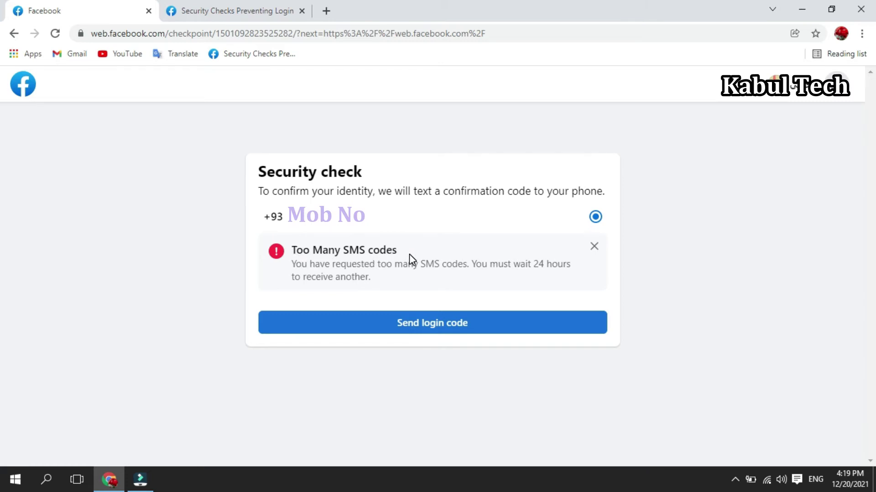
left_click(399, 133)
left_click(413, 141)
left_click(349, 123)
left_click(460, 131)
Copy the form title "Security Checks Preventing Login" from the already open Facebook Help Center page
left_click(215, 10)
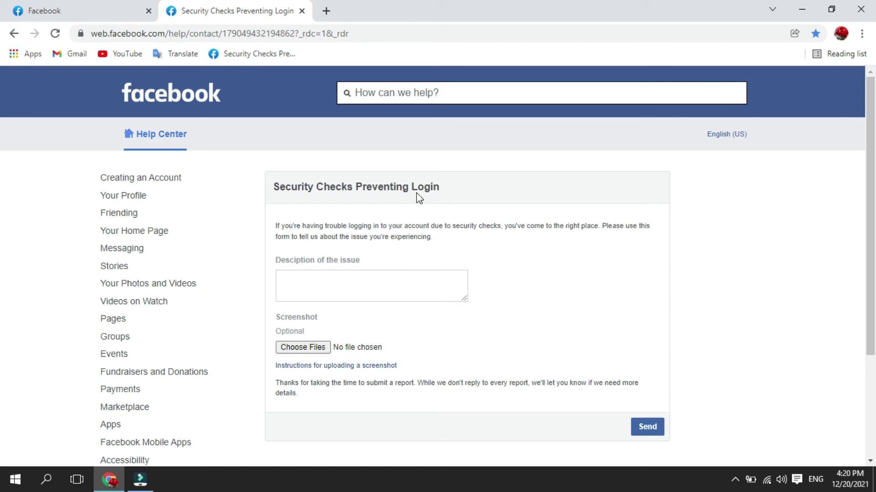
left_click_drag(439, 185, 266, 173)
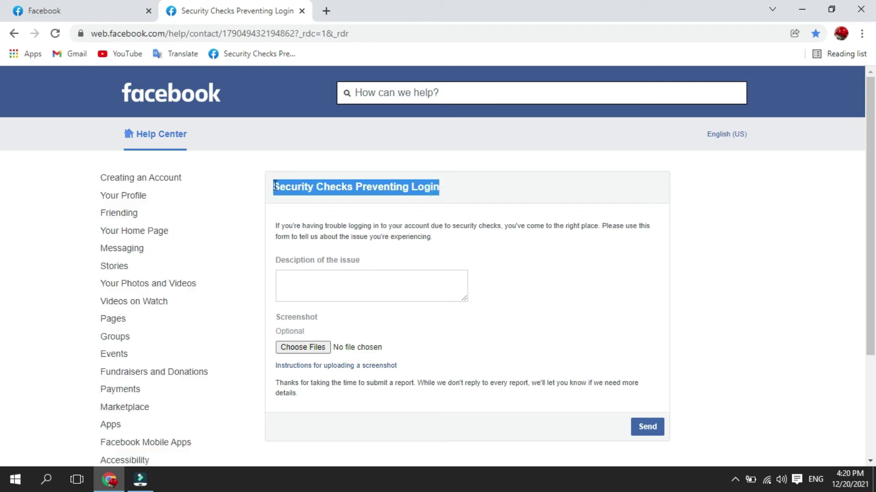
right_click(283, 185)
left_click(302, 194)
Search Google in a new tab for the copied title "Security Checks Preventing Login" and open the Facebook contact form result
left_click(326, 10)
right_click(248, 34)
left_click(285, 95)
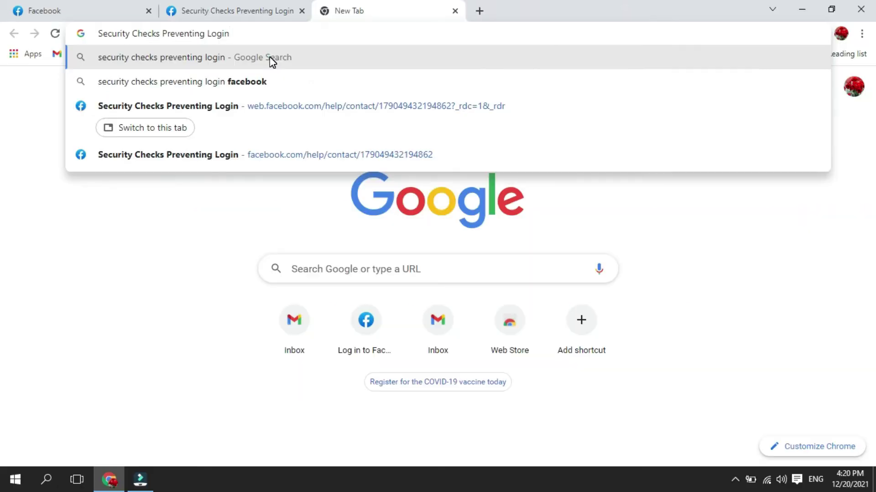
left_click(532, 116)
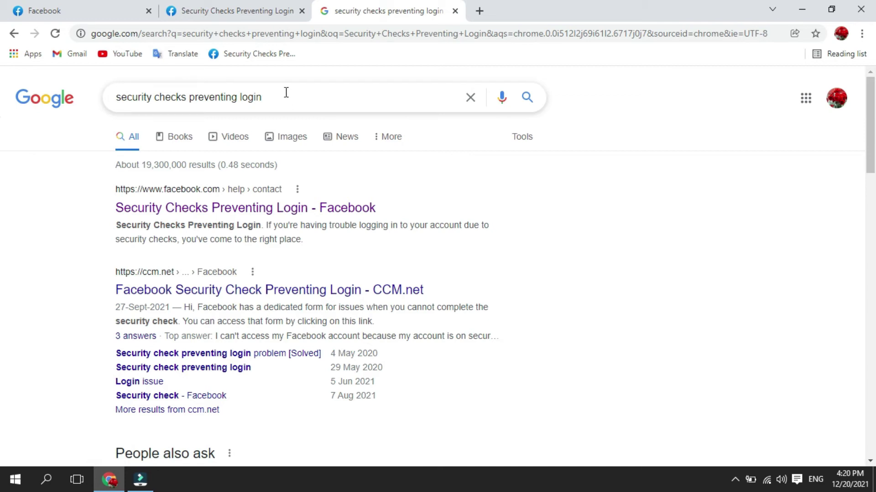
left_click(235, 212)
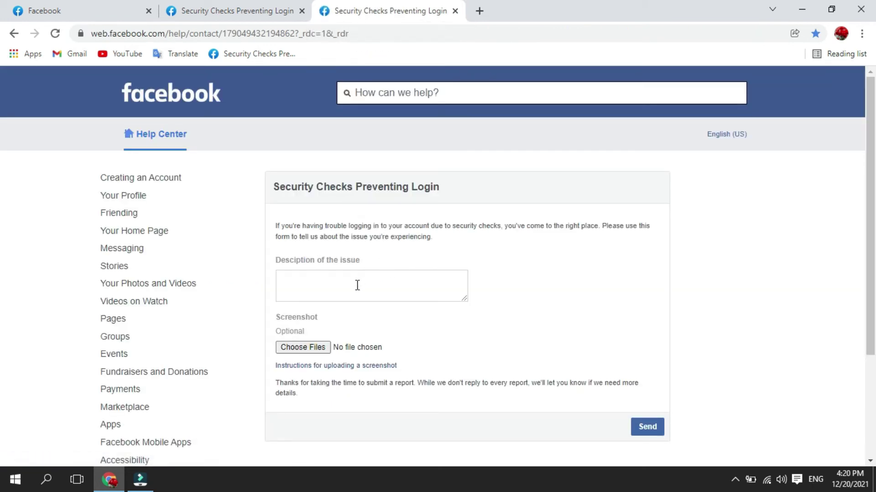
Fill in the issue description with "i can access my facebook account because my account is on Security Check"
left_click(324, 288)
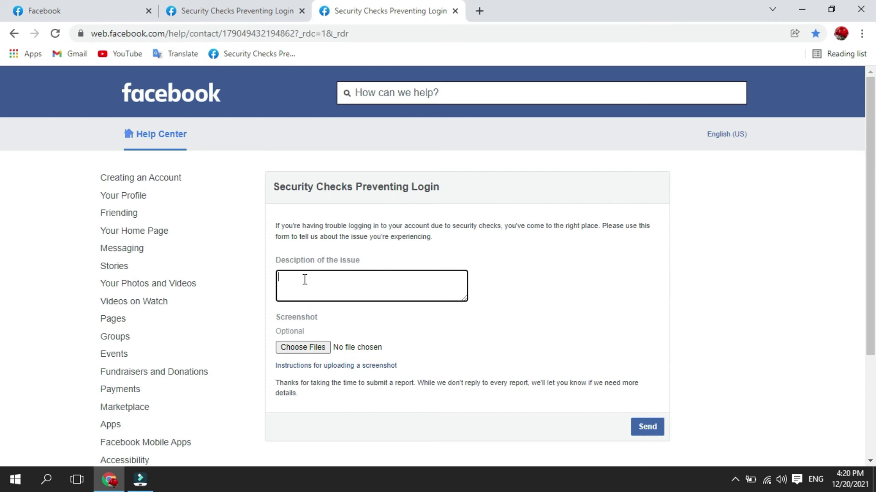
left_click(306, 280)
left_click(300, 282)
right_click(300, 283)
left_click(311, 287)
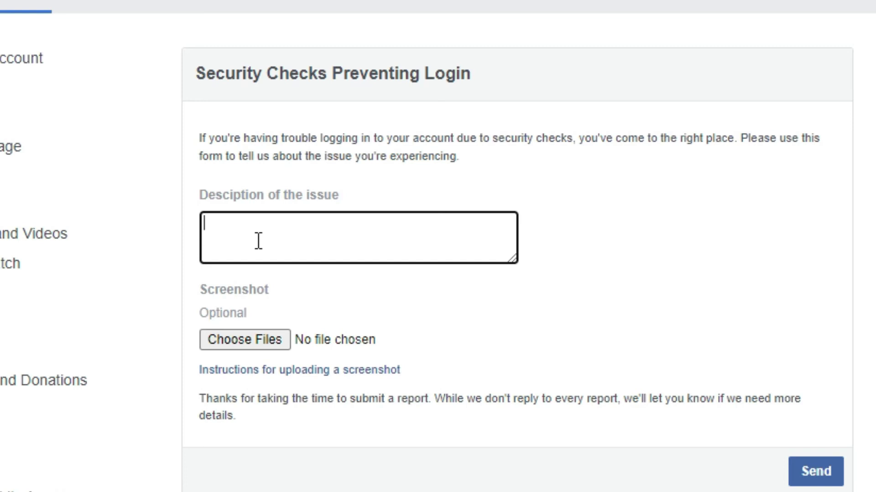
type("i can access my facebook account because my account is on Security Check")
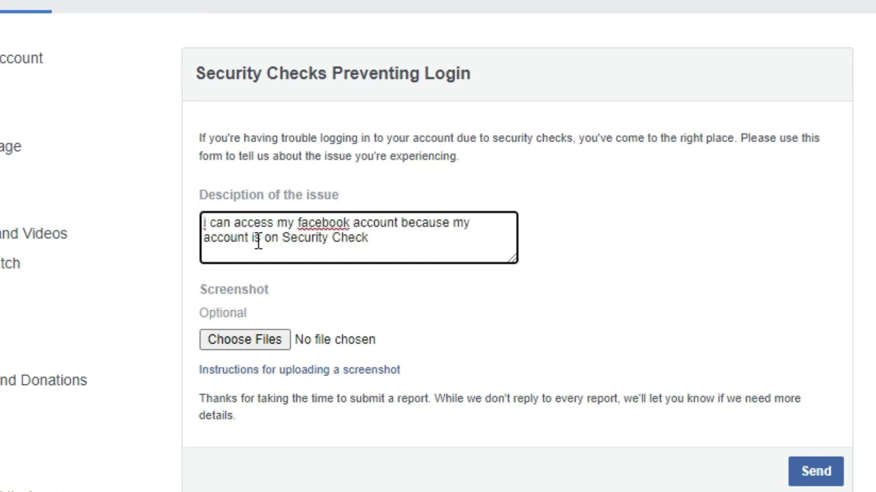
left_click(219, 222)
left_click(396, 243)
left_click(397, 243)
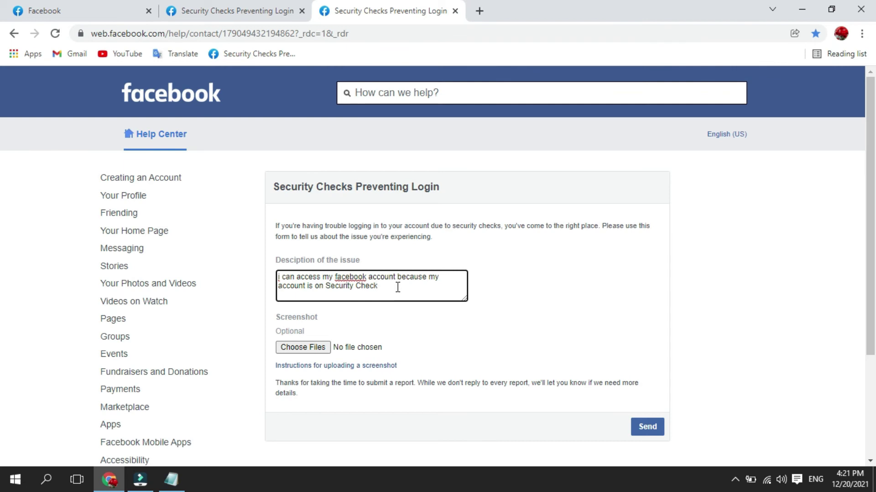
left_click(392, 287)
Attach the Desktop image "Enter the code we sent by text" as the form's screenshot
scroll(403, 212, "down", 1)
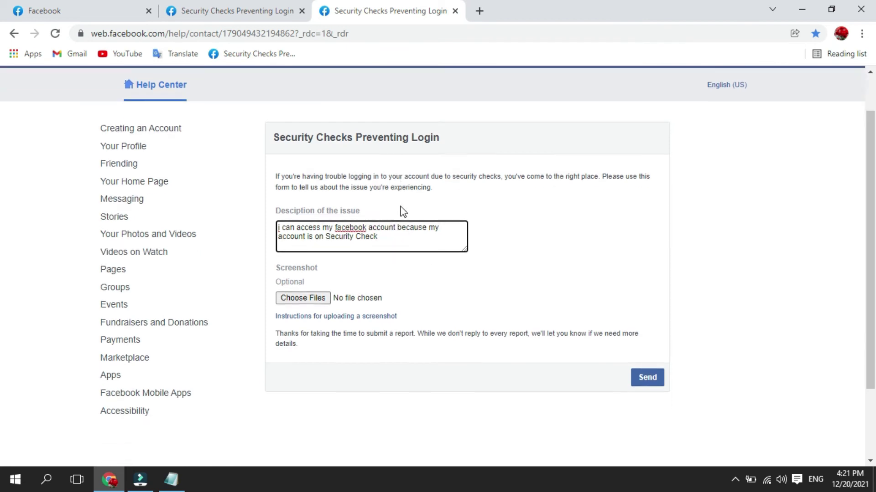
scroll(403, 212, "down", 2)
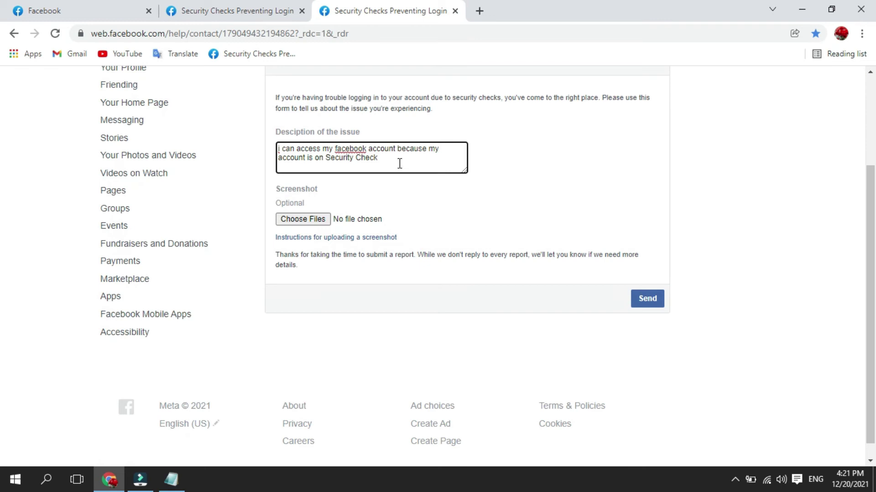
left_click(301, 219)
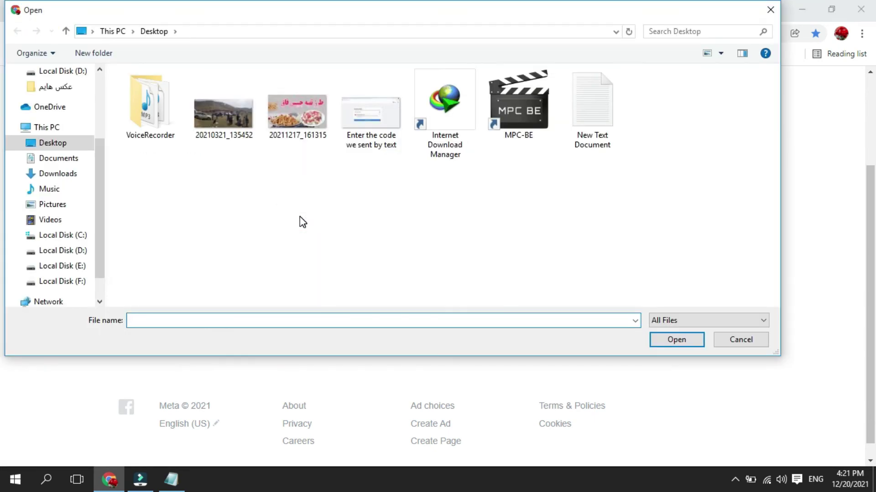
left_click(374, 114)
left_click(658, 338)
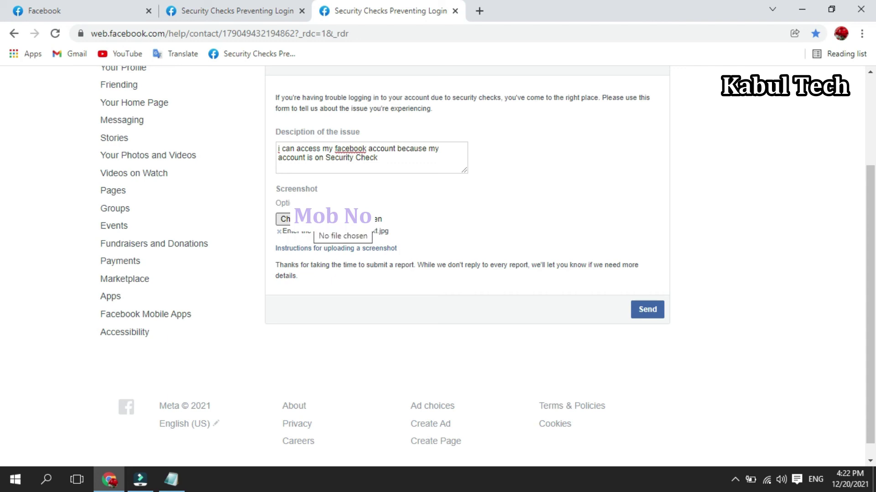
Revisit the security check page and close the duplicate tab containing the blank Security Checks Preventing Login form
left_click(104, 6)
left_click(190, 157)
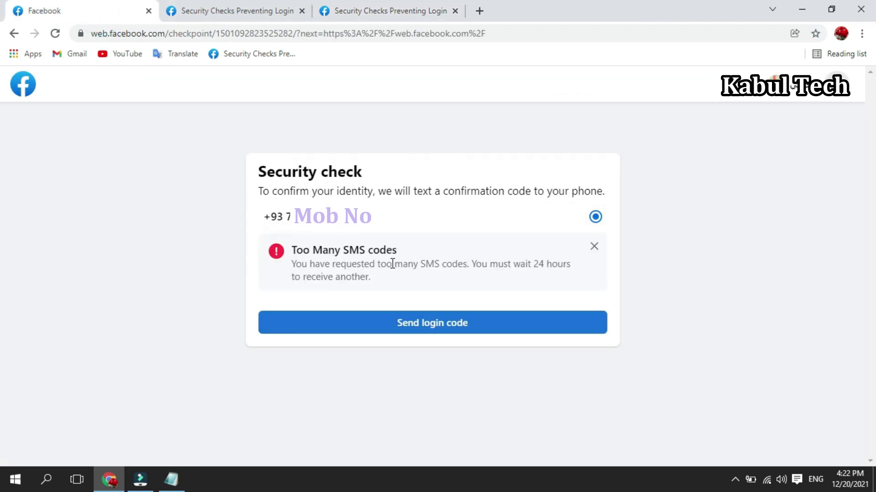
left_click(176, 124)
left_click(273, 6)
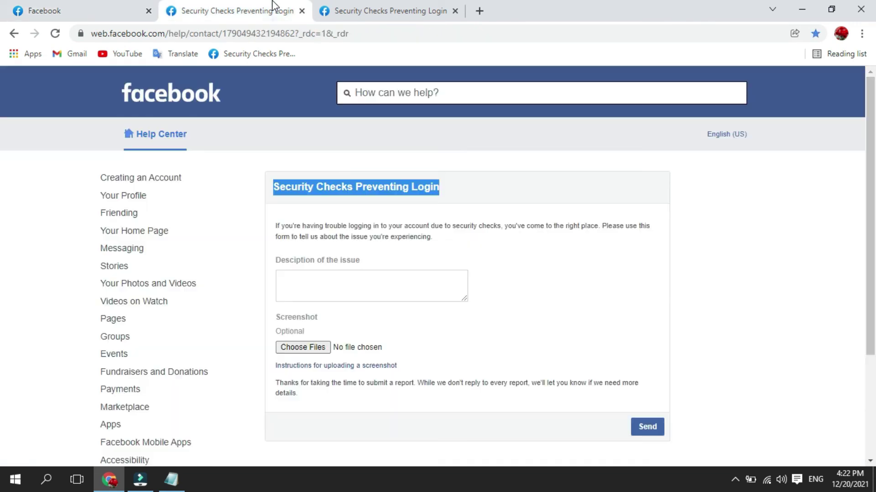
left_click(341, 7)
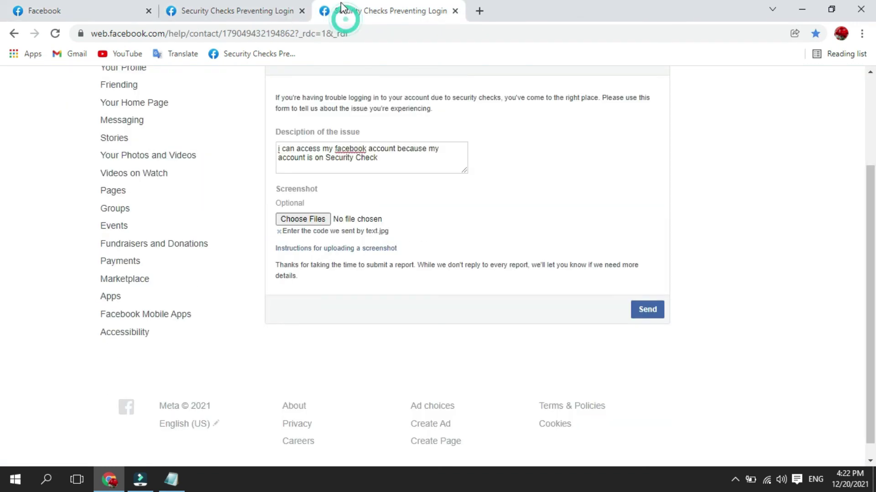
left_click(302, 10)
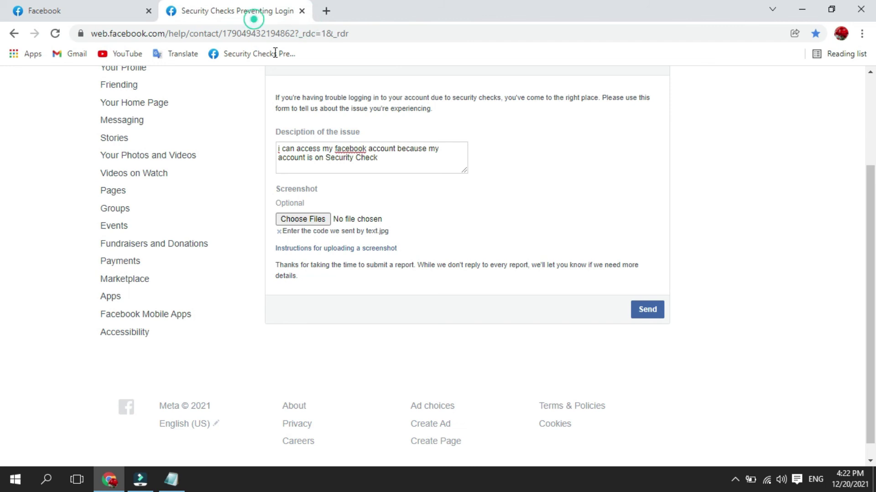
Submit the completed Security Checks Preventing Login report to Facebook
left_click(386, 163)
left_click(390, 162)
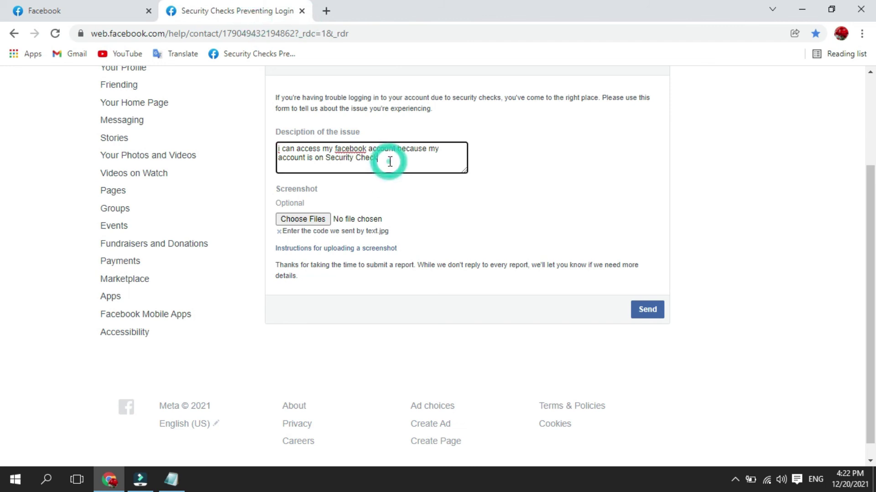
left_click(645, 312)
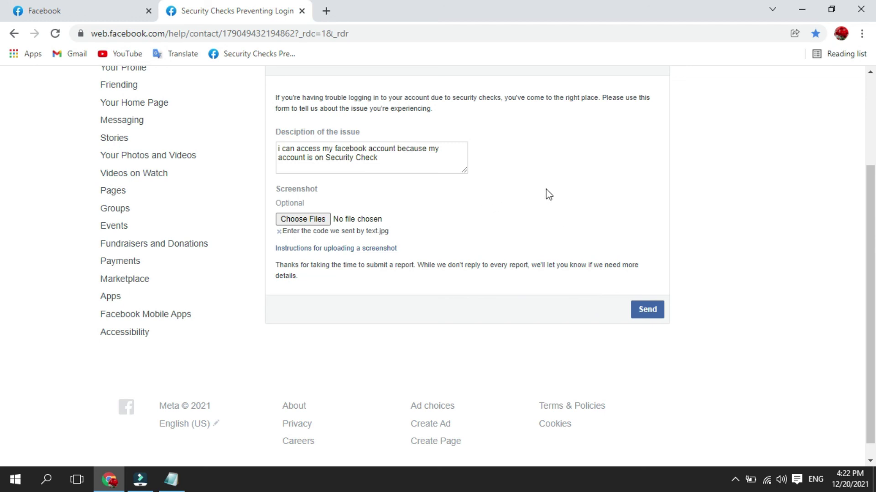
left_click(472, 115)
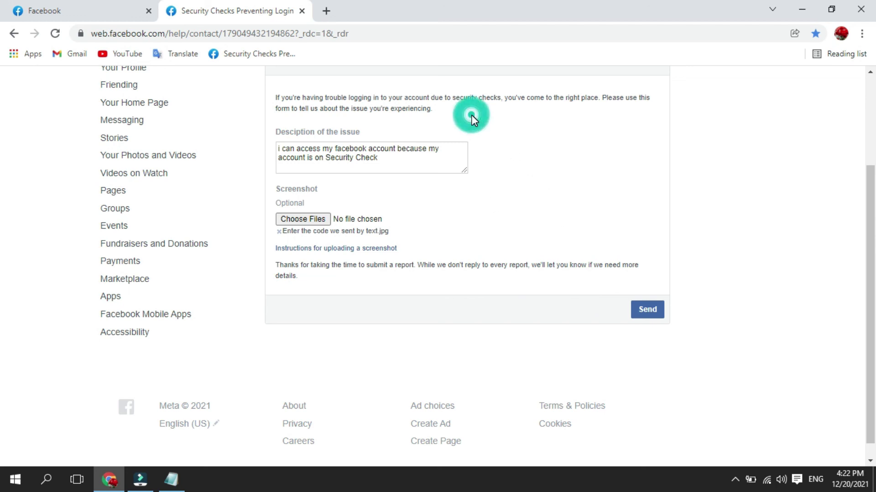